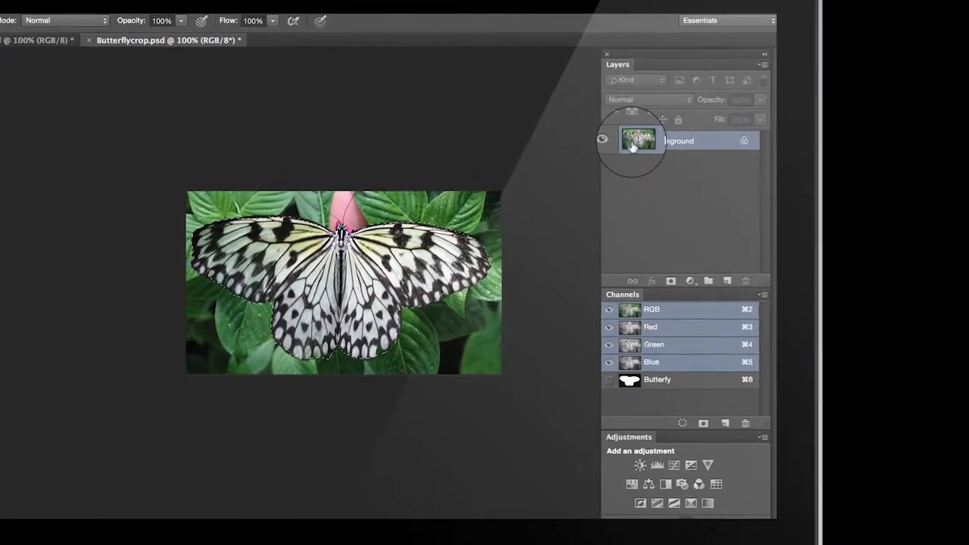
Duplicate the Background layer, hide the original, and mask the copy with the active butterfly selection.
drag(803, 146, 814, 229)
drag(618, 250, 643, 292)
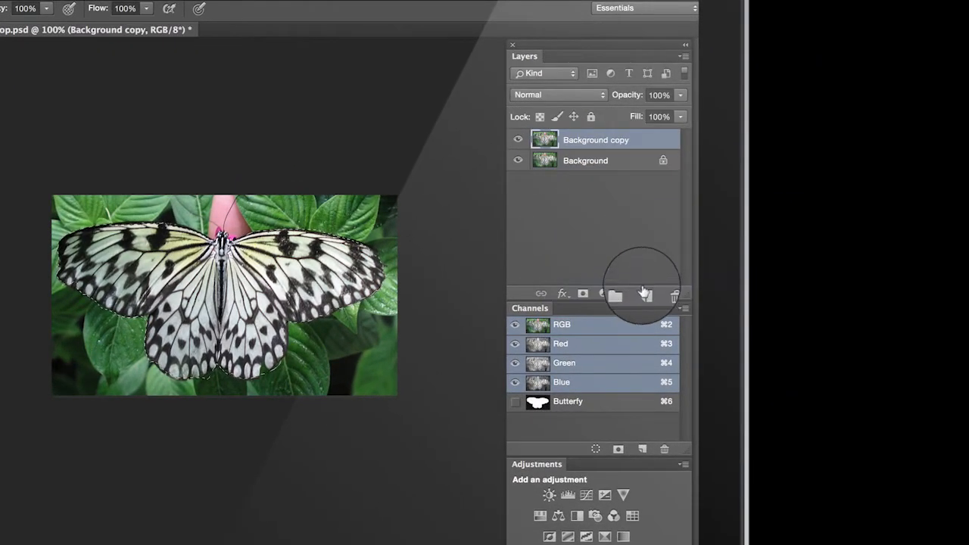
click(518, 160)
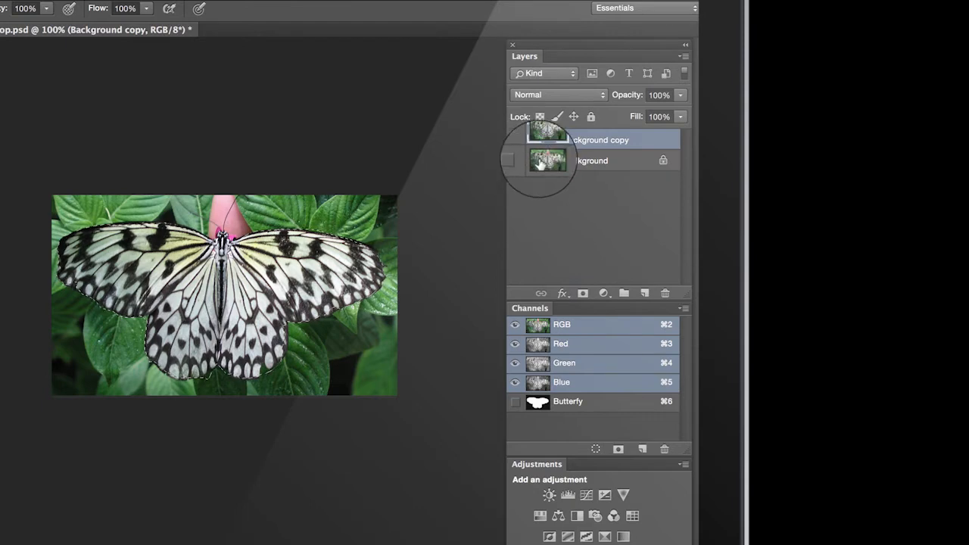
click(581, 295)
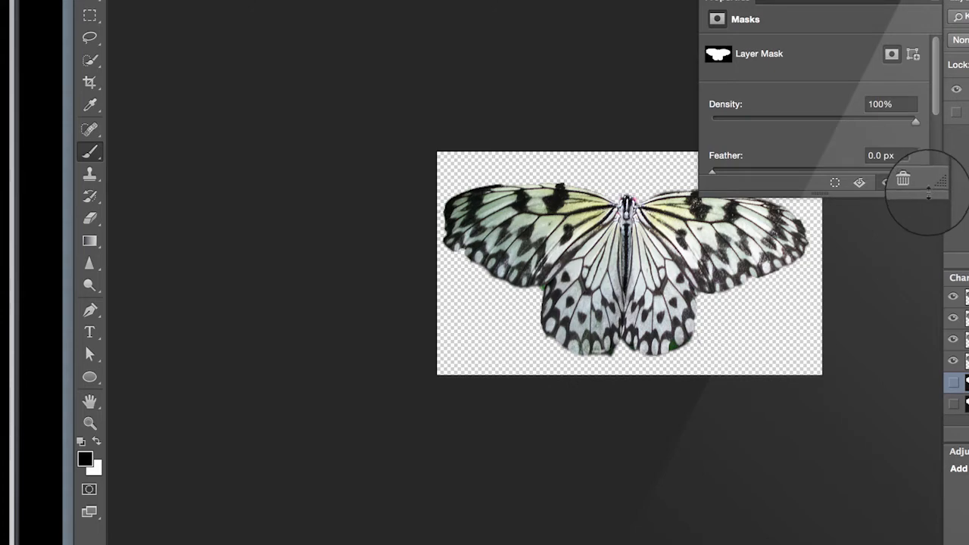
Open the edge refinement settings for the butterfly's layer mask and enable Smart Radius, keeping the mask properties clear of the image.
drag(929, 194, 928, 292)
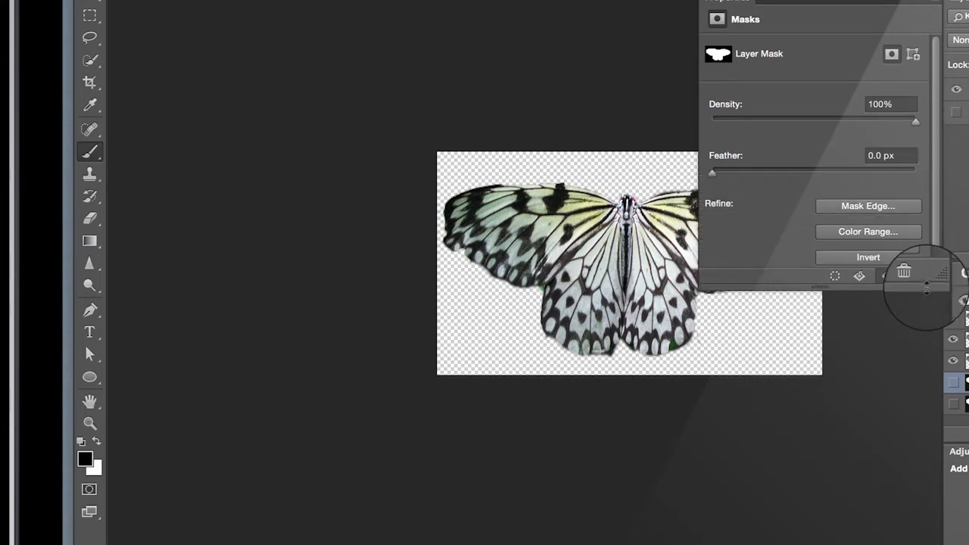
click(862, 206)
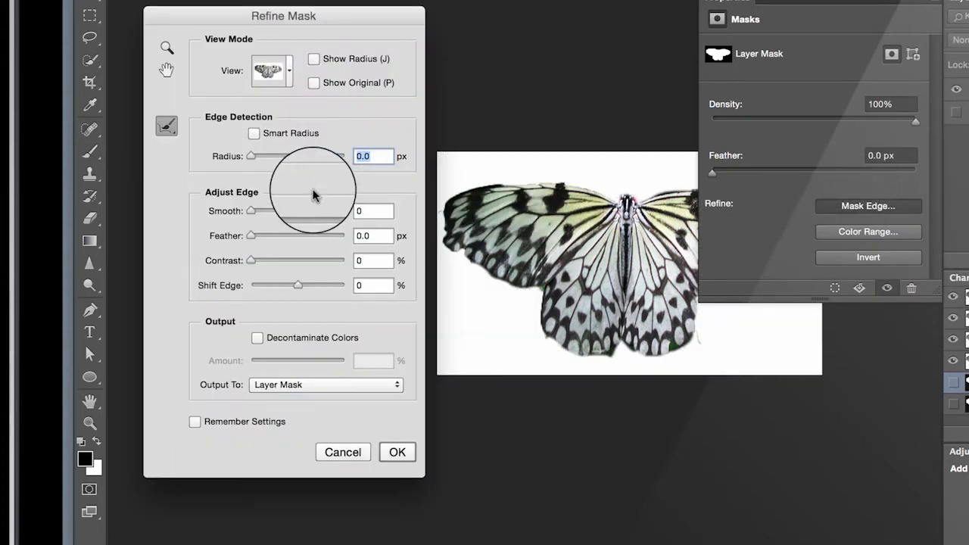
click(254, 134)
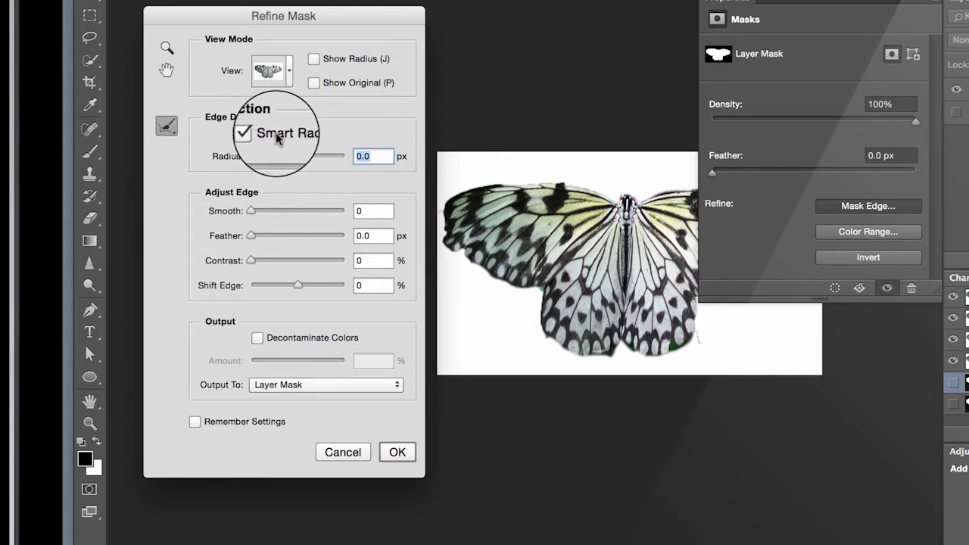
drag(760, 4, 900, 177)
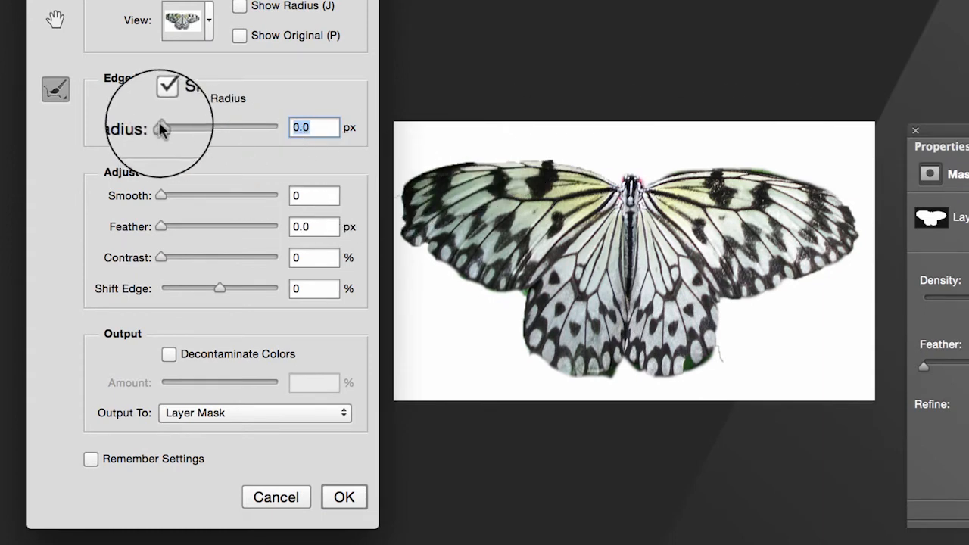
Set the edge detection radius to 14.2 px, checking the effect around the wing edges.
drag(162, 130, 210, 131)
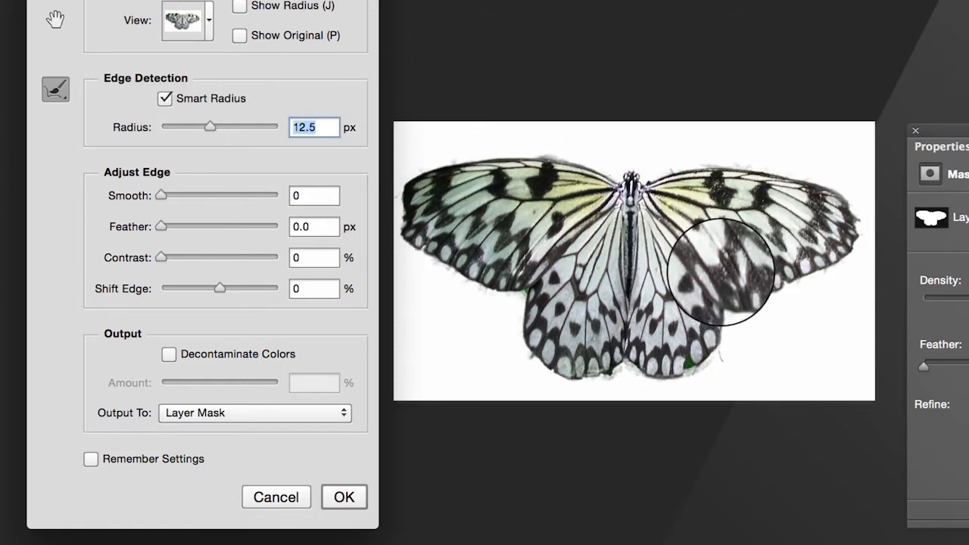
mouse_move(729, 355)
mouse_down()
mouse_move(691, 384)
mouse_move(557, 370)
mouse_move(518, 319)
mouse_move(479, 300)
mouse_move(399, 220)
mouse_up()
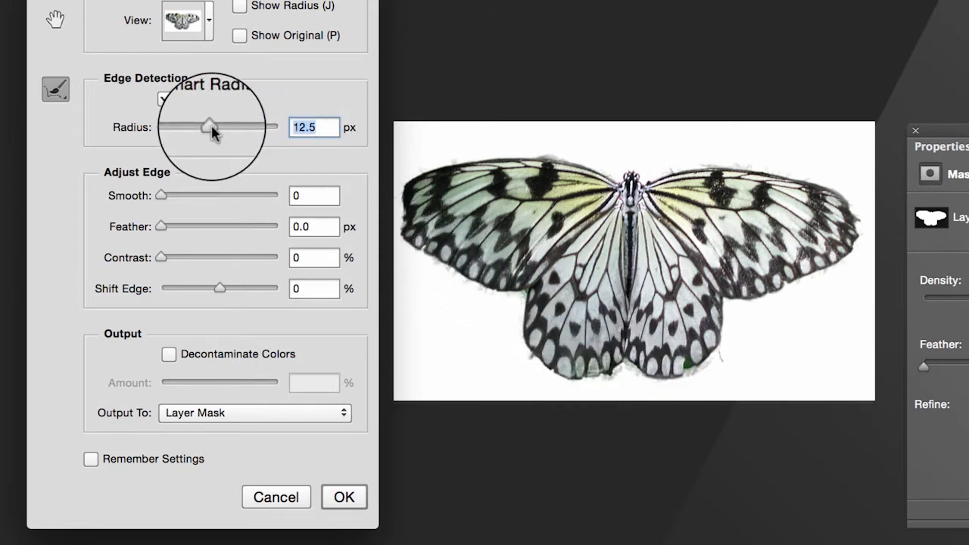
drag(215, 130, 216, 133)
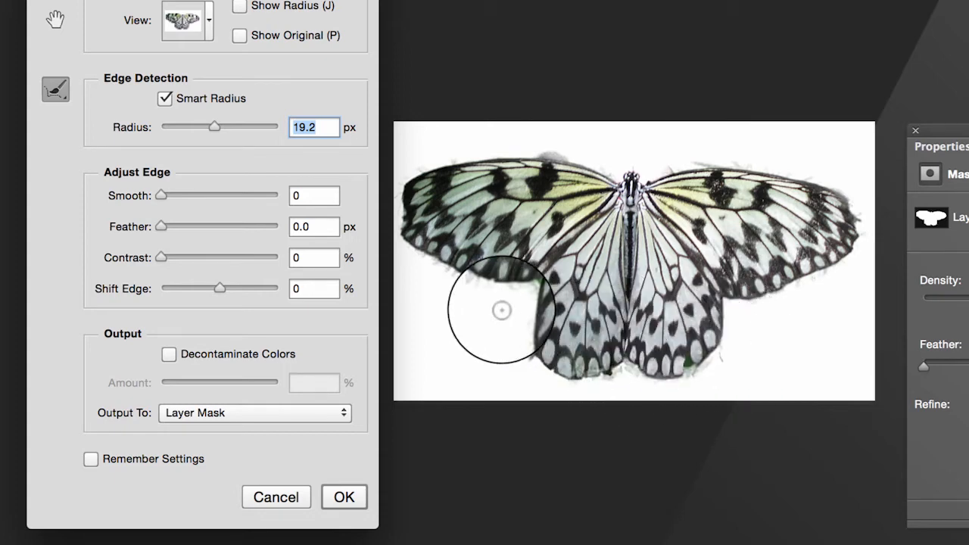
mouse_move(436, 275)
mouse_down()
mouse_move(459, 265)
mouse_move(483, 269)
mouse_move(478, 277)
mouse_move(508, 273)
mouse_move(408, 185)
mouse_up()
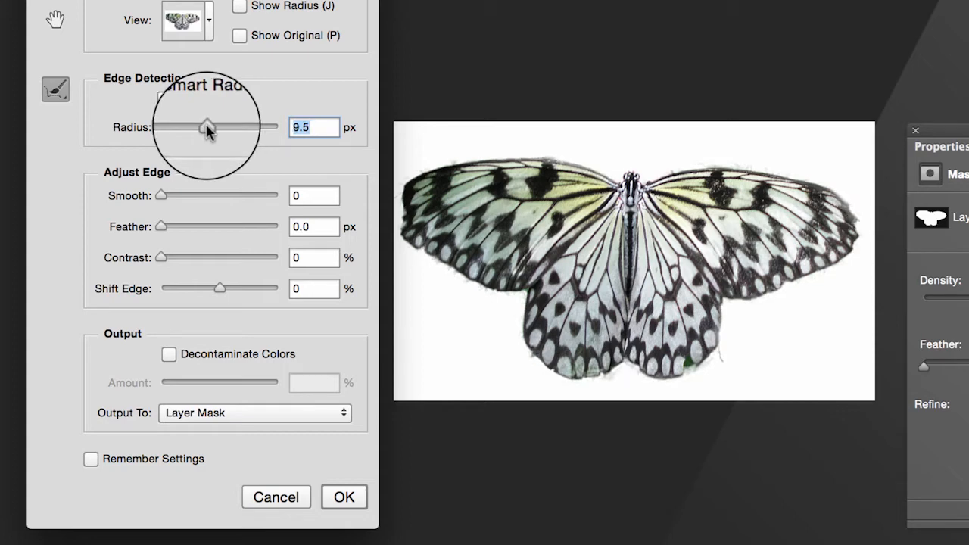
drag(207, 124, 212, 125)
Adjust the mask edge with Smooth 1, Feather 2 px and Contrast 8%.
click(310, 195)
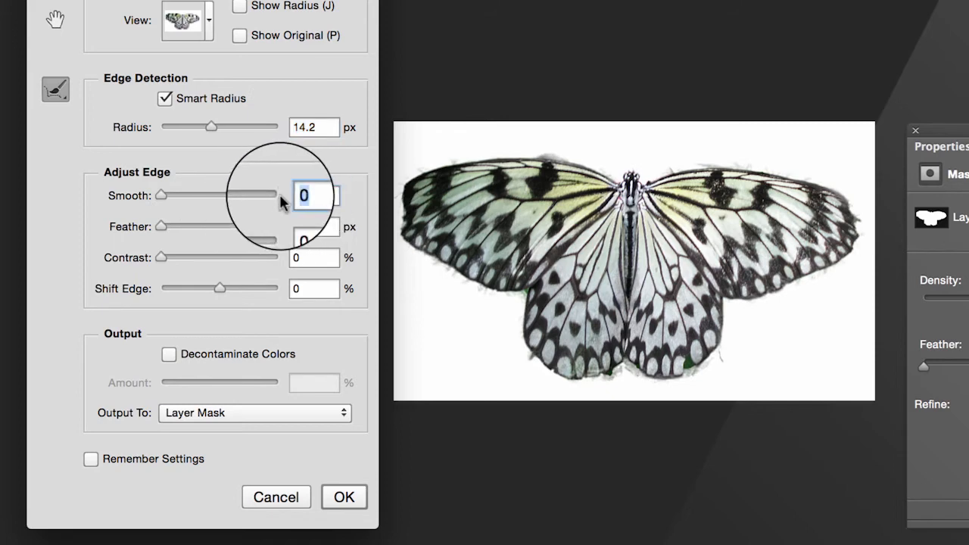
text(1)
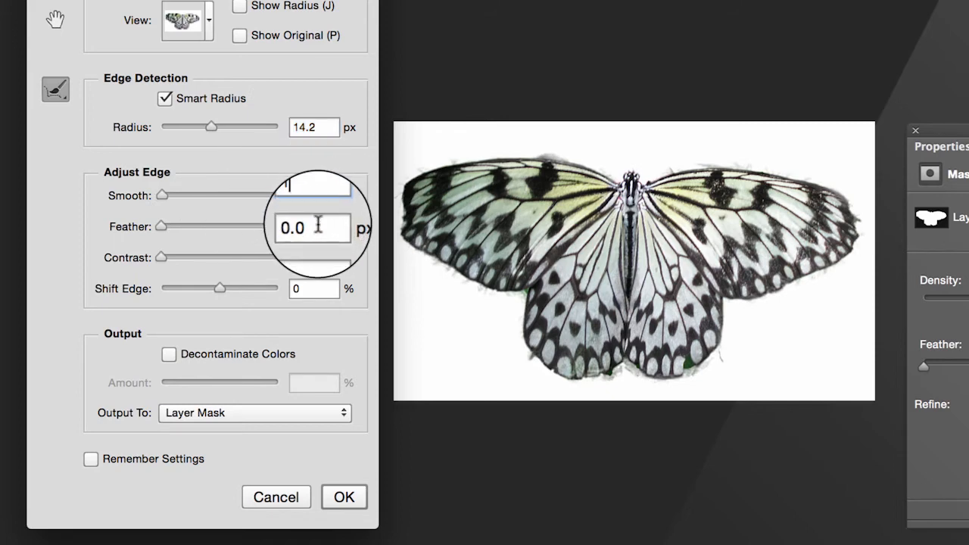
click(316, 224)
text(2)
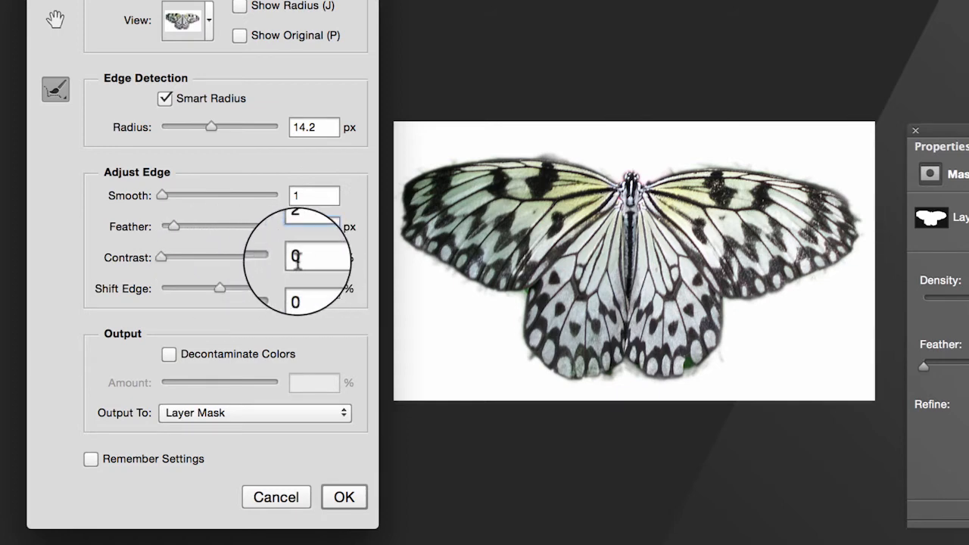
drag(162, 256, 171, 258)
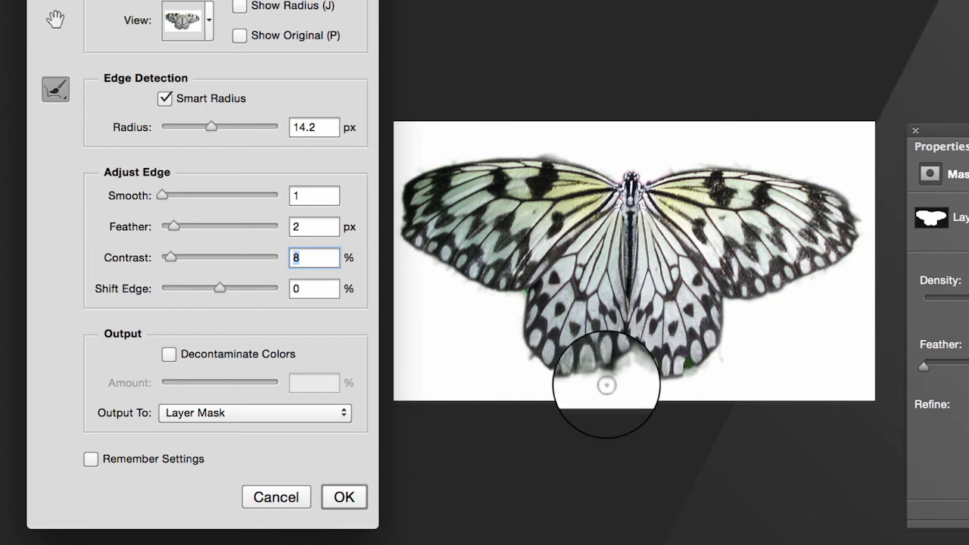
Enable Decontaminate Colors and output the refined mask as New Layer with Layer Mask.
click(168, 354)
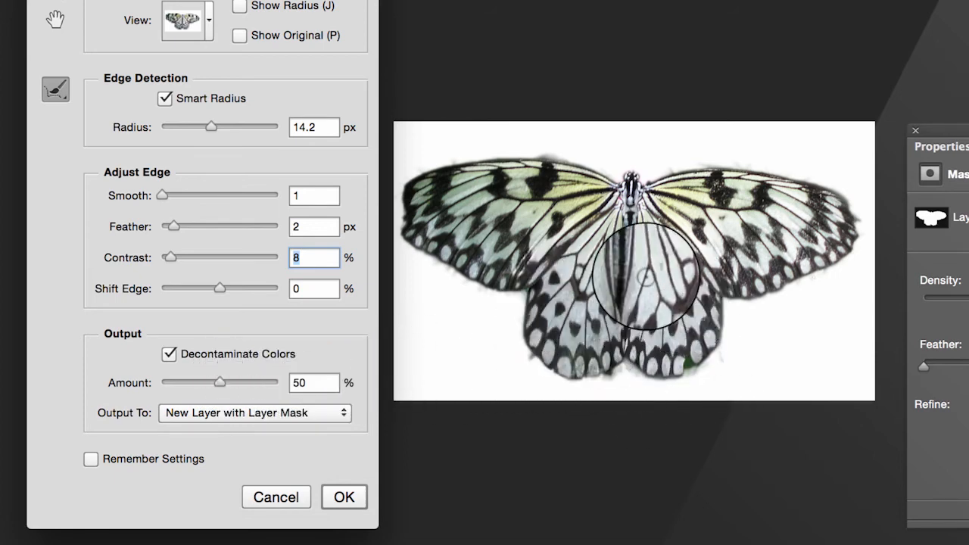
click(231, 416)
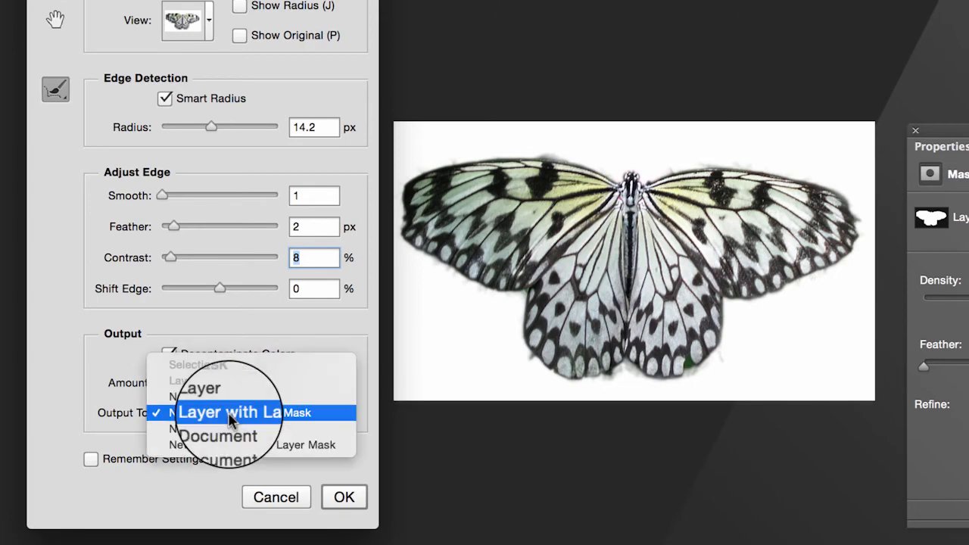
click(307, 413)
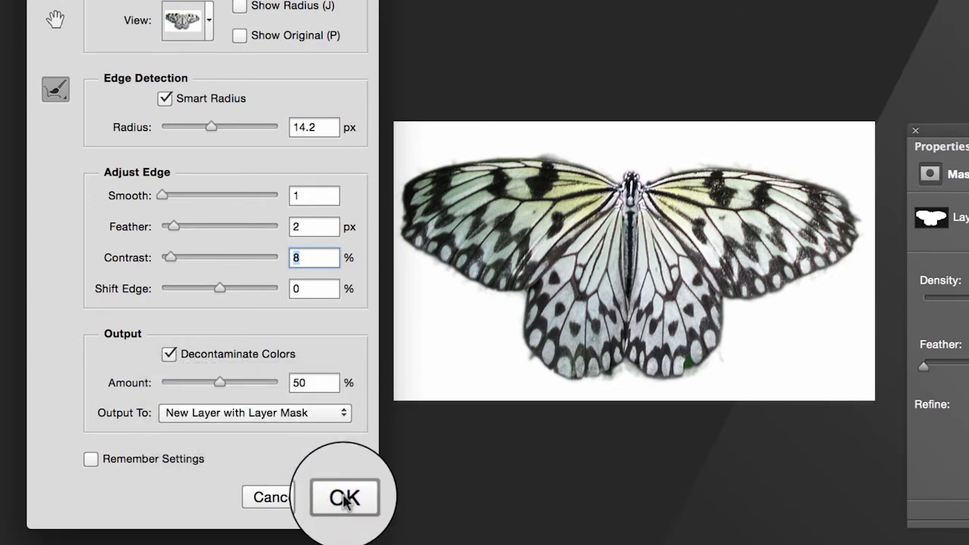
click(343, 497)
Move the floating mask properties clear of the layer list and inspect the refined butterfly cutout.
drag(834, 160, 829, 166)
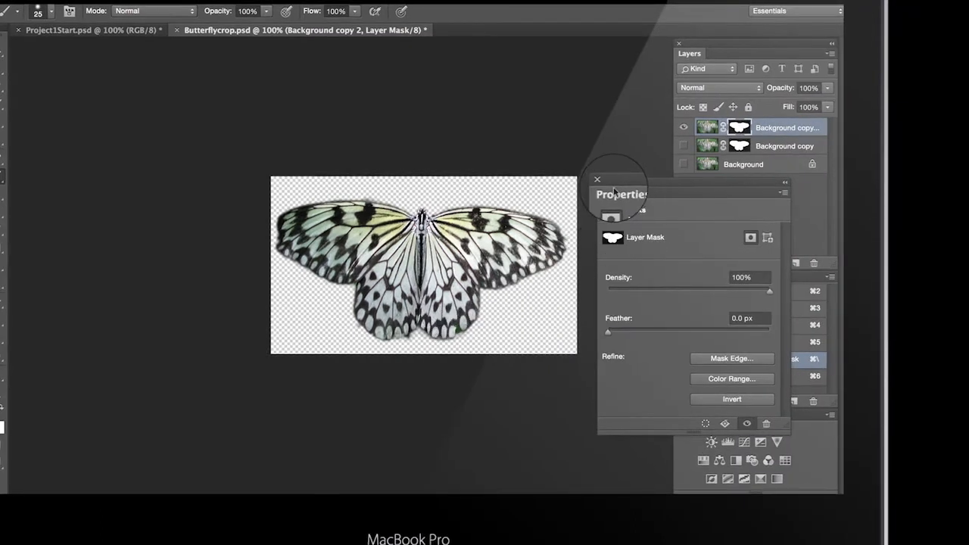
drag(626, 197, 498, 382)
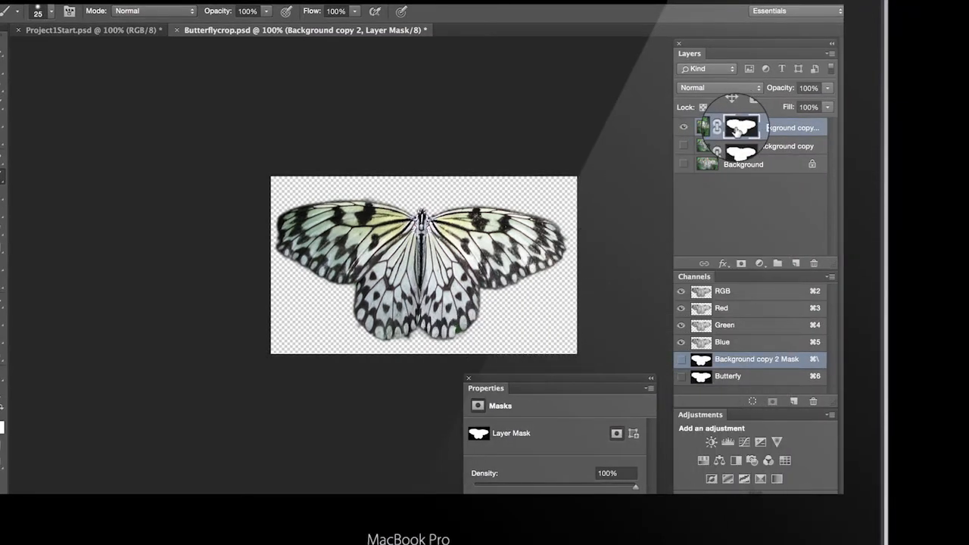
drag(740, 146, 739, 129)
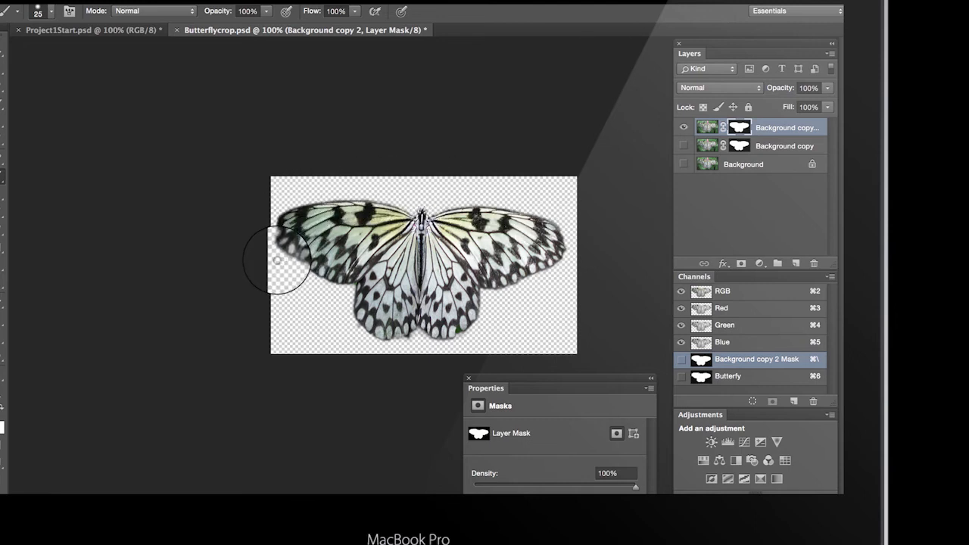
mouse_move(331, 315)
mouse_down()
mouse_move(417, 337)
mouse_move(397, 346)
mouse_move(419, 336)
mouse_move(445, 345)
mouse_move(521, 304)
mouse_up()
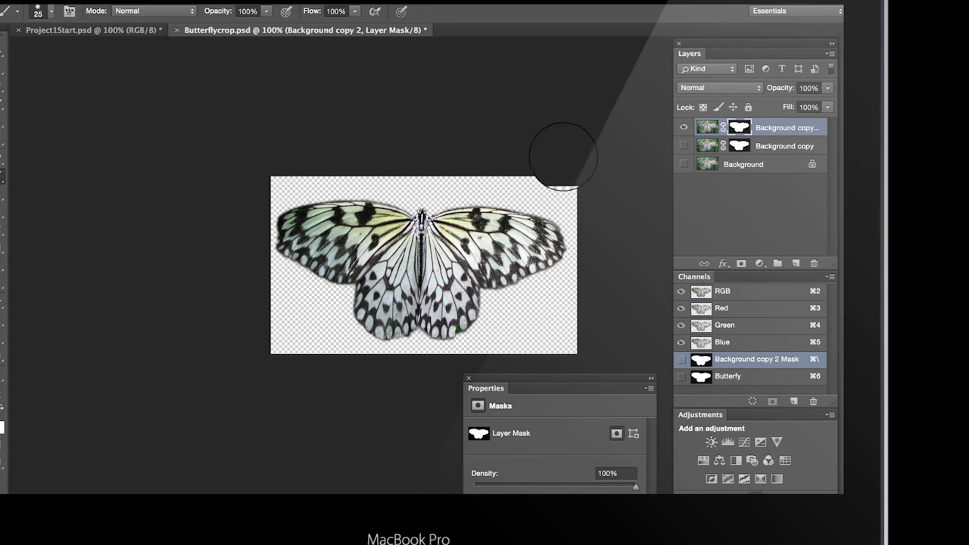
Move the masked butterfly layer from Butterflycrop.psd into Project1Start.psd, placing it near the middle of the white canvas.
click(2, 47)
drag(428, 251, 365, 205)
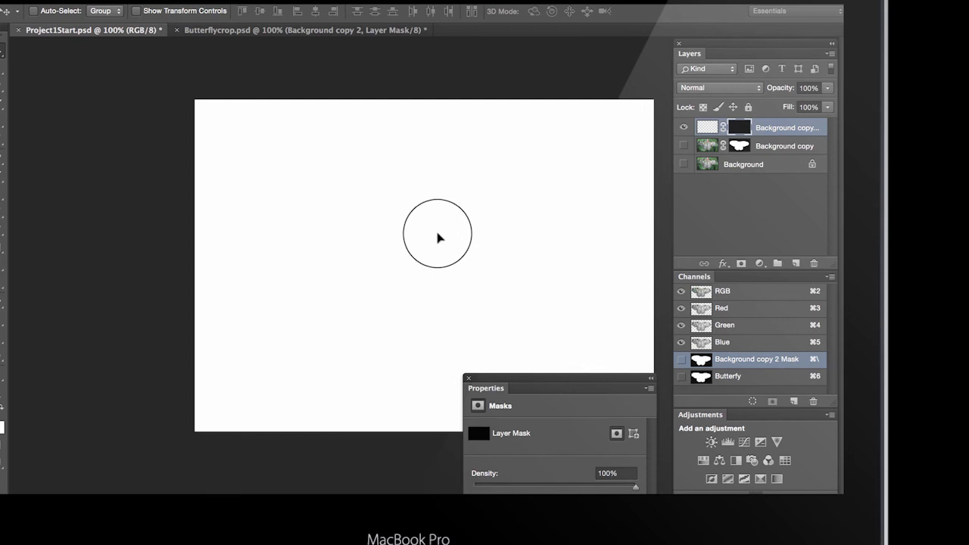
drag(438, 238, 438, 239)
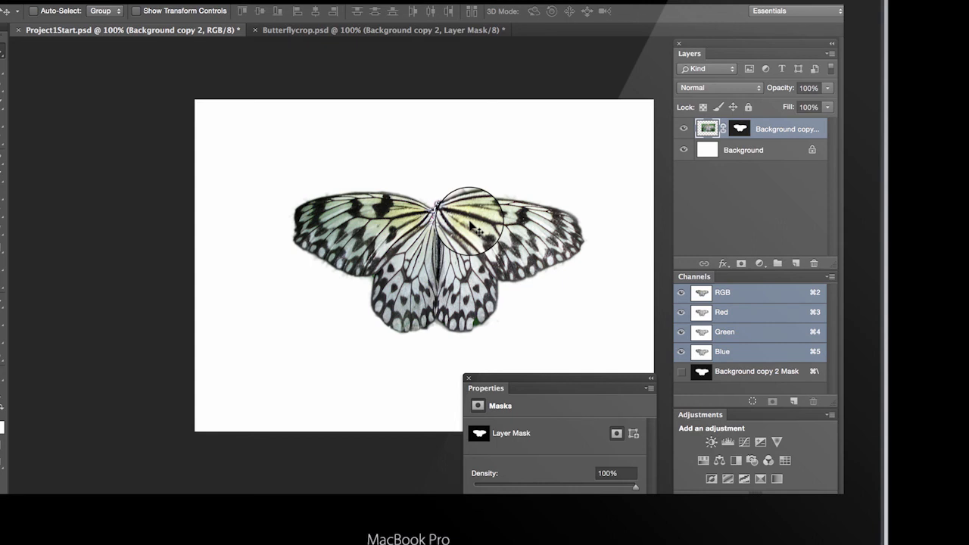
drag(470, 224, 493, 201)
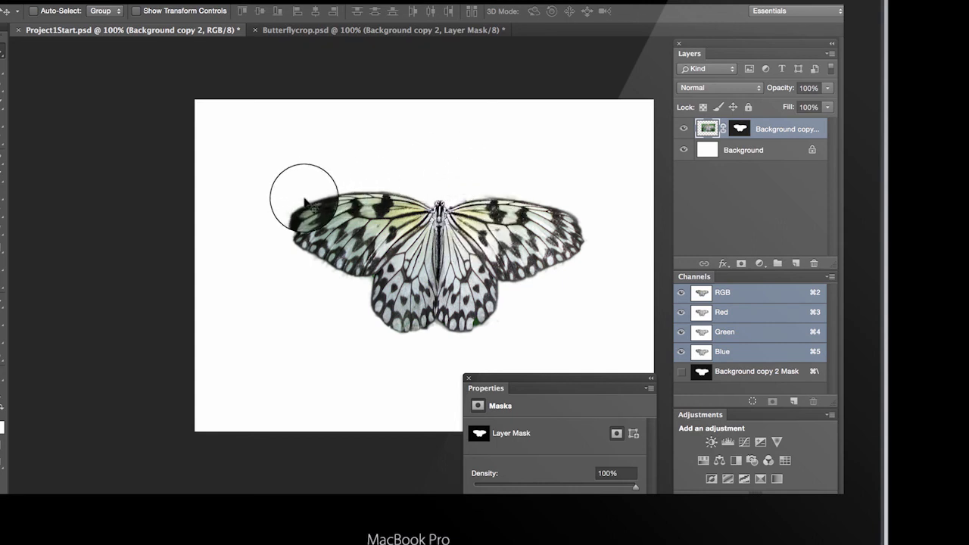